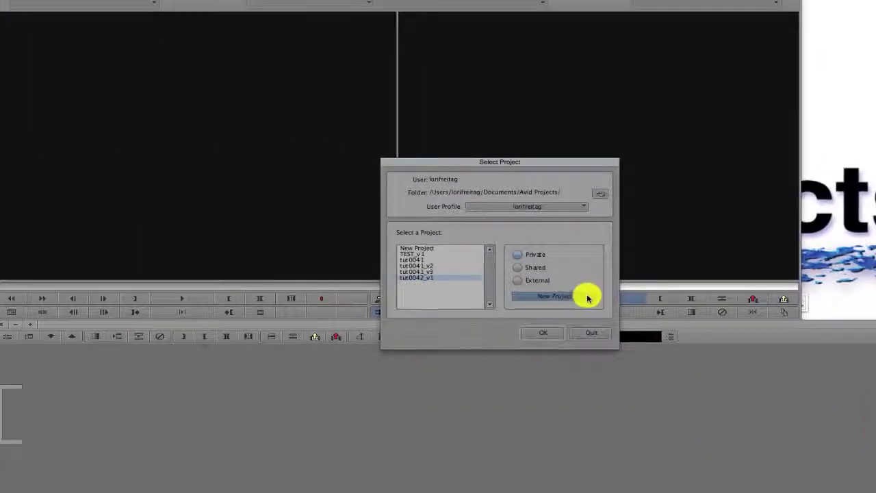
Step: Create a new project named tut0043 in 23.976p NTSC, 16:9 format
click(585, 294)
click(550, 191)
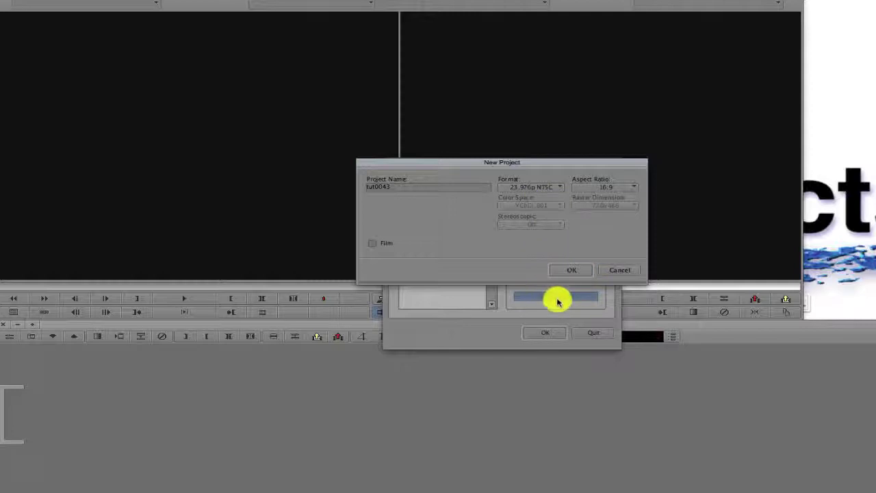
click(574, 270)
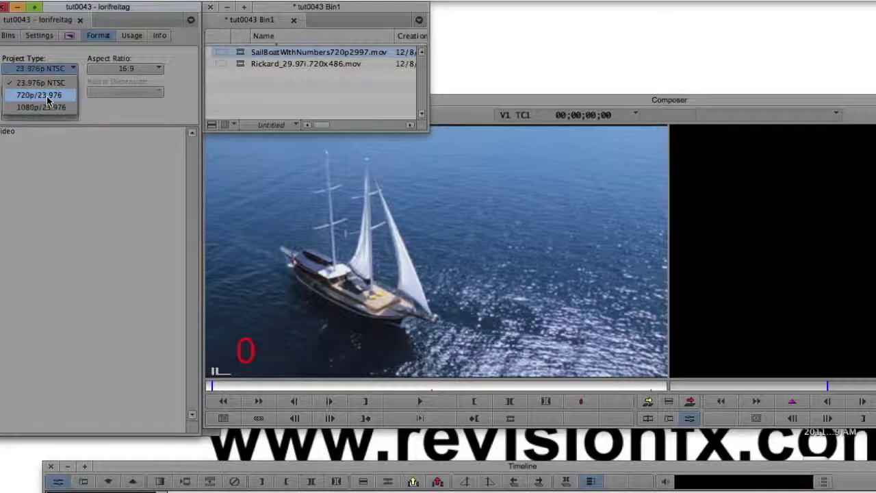
Step: Switch Project Type to 720p/23.976 and edit SailBoatWithNumbers720p2997.mov onto V1, A1 and A2
click(48, 99)
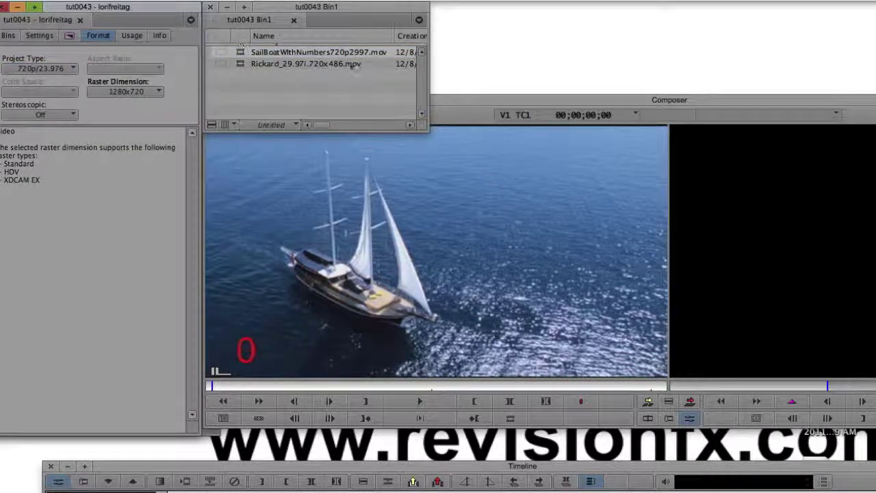
drag(240, 53, 230, 455)
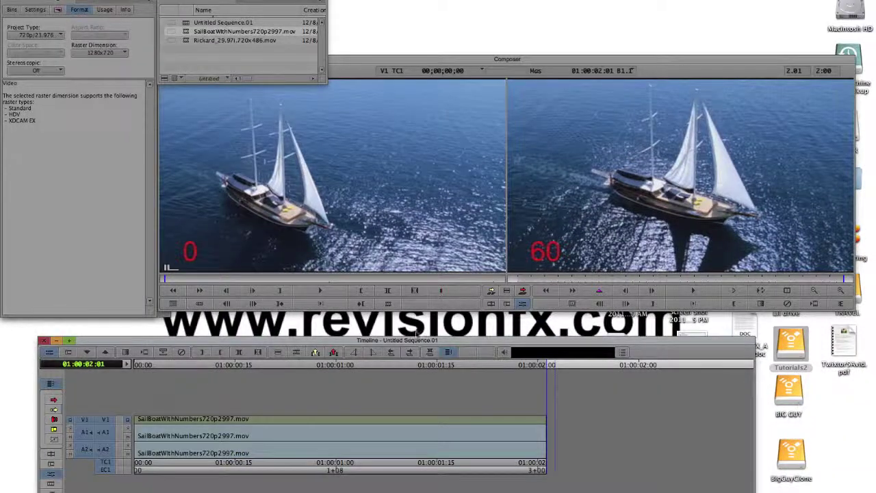
drag(423, 343, 532, 316)
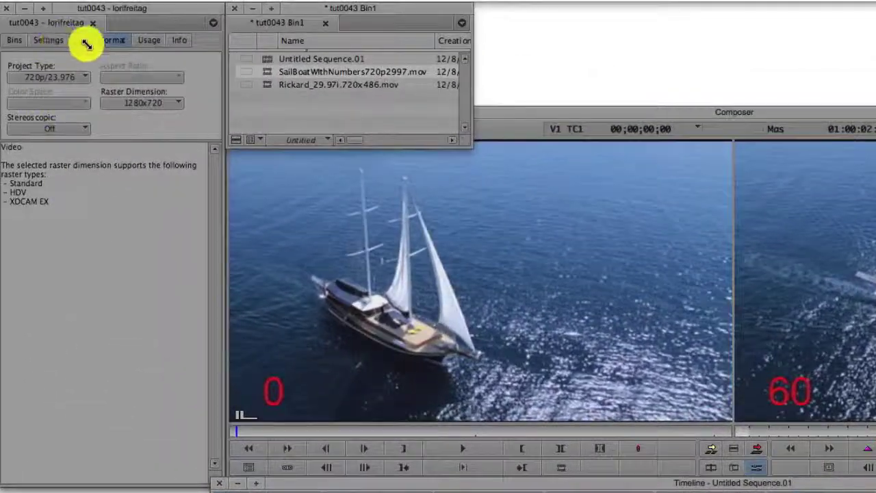
Step: Find Timewarp in the Effects palette's Timewarp category and drag it onto the sailboat clip
click(85, 42)
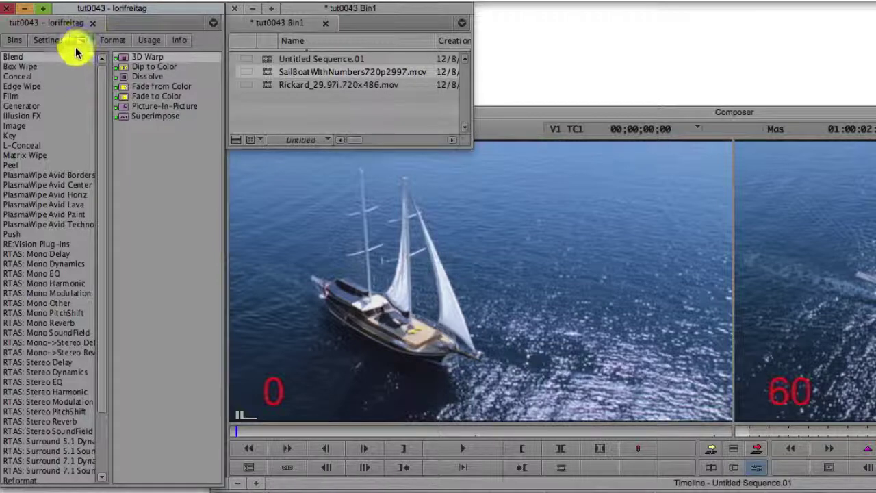
scroll(103, 198, down, 5)
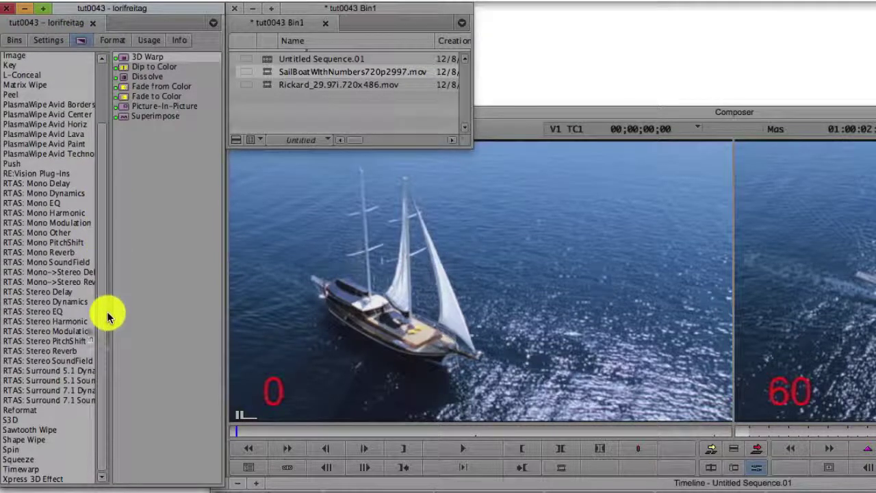
click(27, 470)
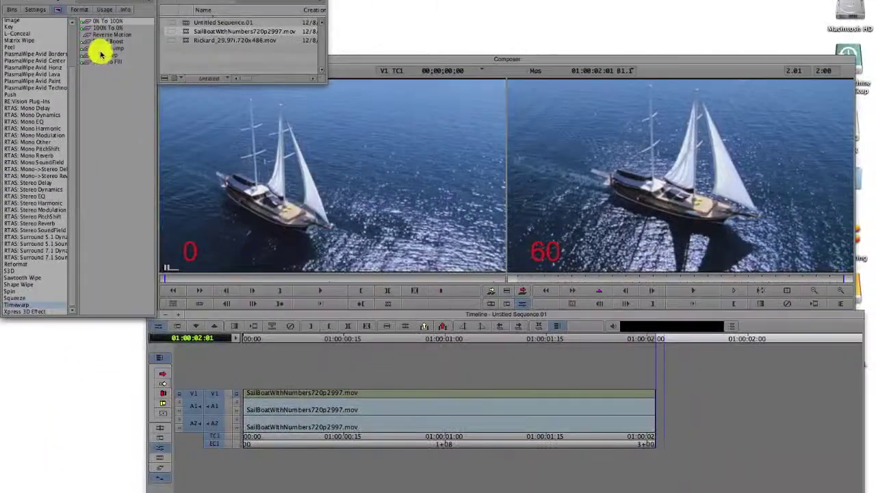
click(128, 108)
drag(88, 56, 357, 366)
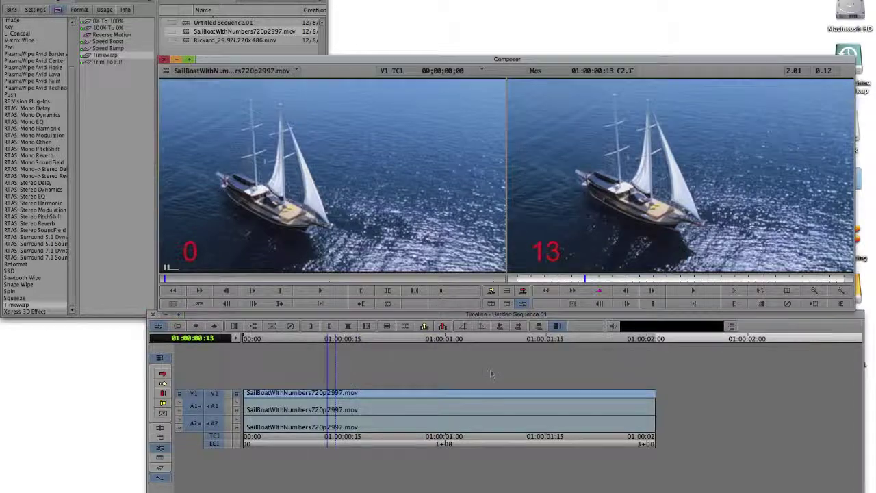
Step: Step forward to frame 23, then reapply the 100% Timewarp to the V1 sailboat clip
key(Right)
key(Right)
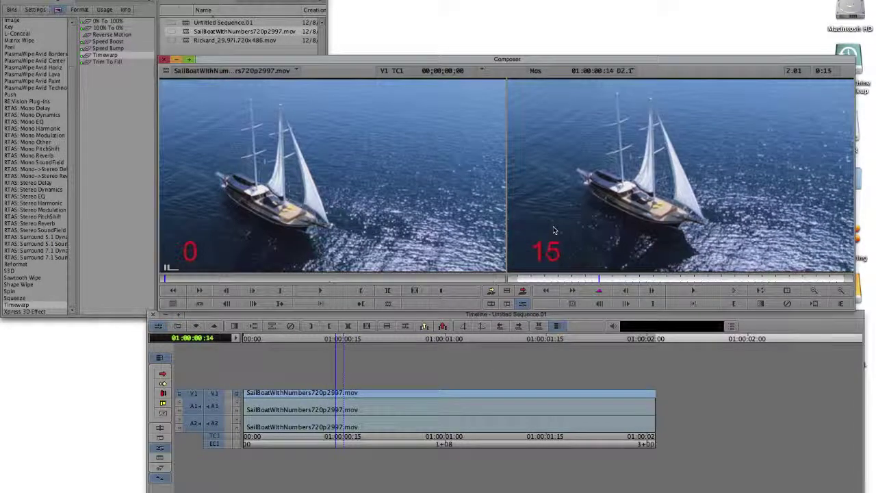
key(Right)
key(Right)
key(Right)
key(Right)
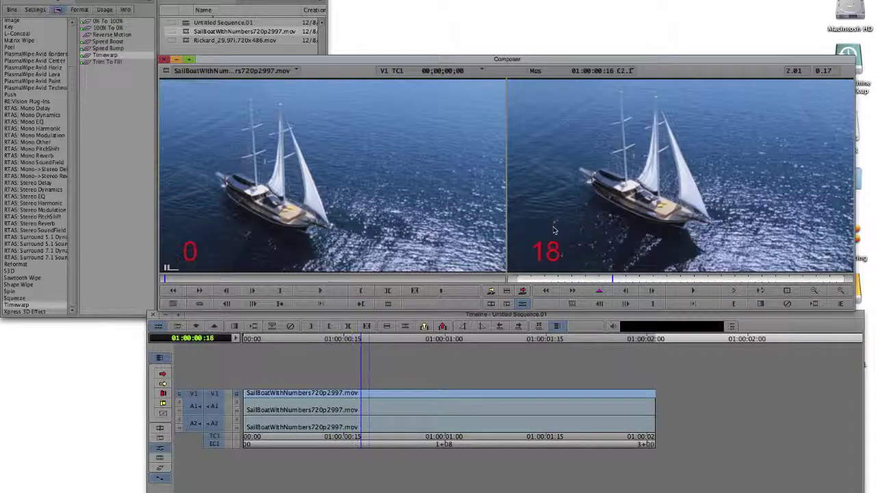
key(Right)
key(Right)
key(Right)
key(Right)
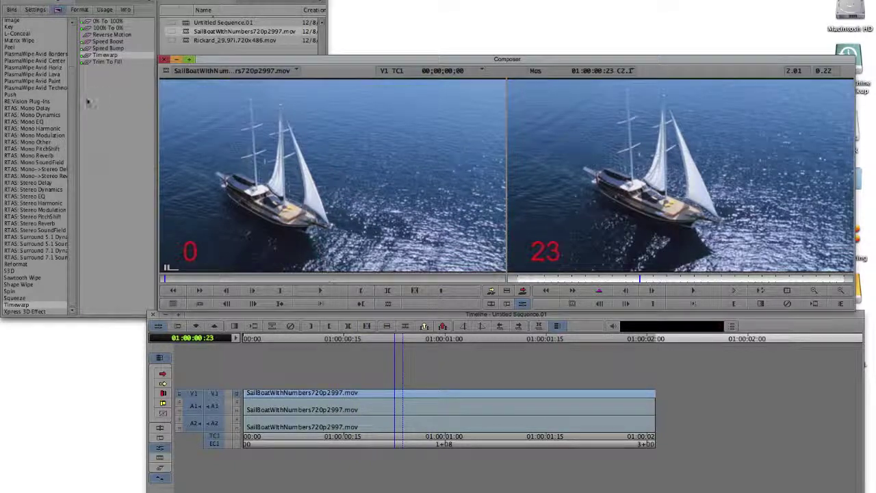
click(90, 58)
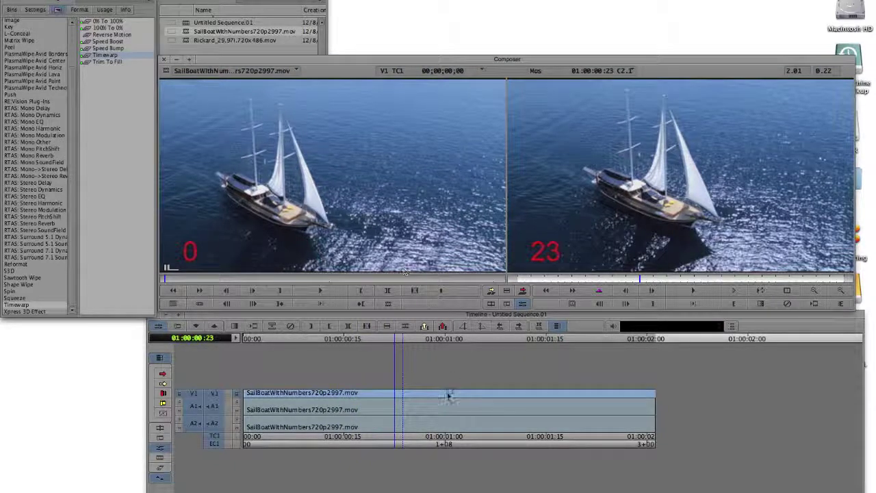
drag(449, 396, 448, 395)
click(456, 312)
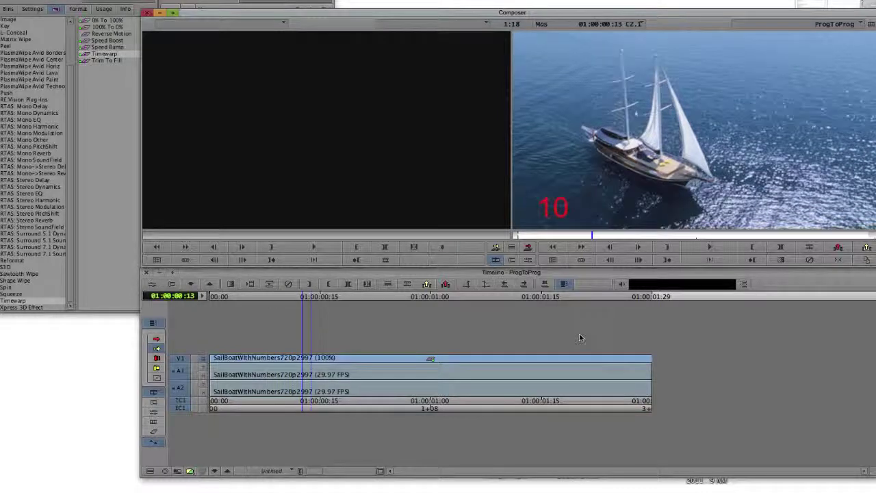
Step: Trim the V1 Timewarp clip's tail out to frame 60, past the audio tracks
click(579, 337)
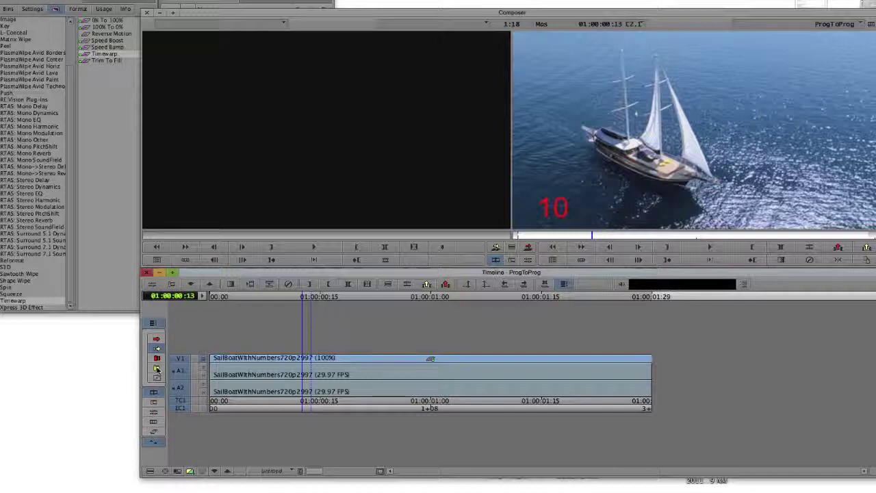
mouse_move(512, 348)
mouse_down()
mouse_move(639, 365)
mouse_move(650, 358)
mouse_up()
click(643, 358)
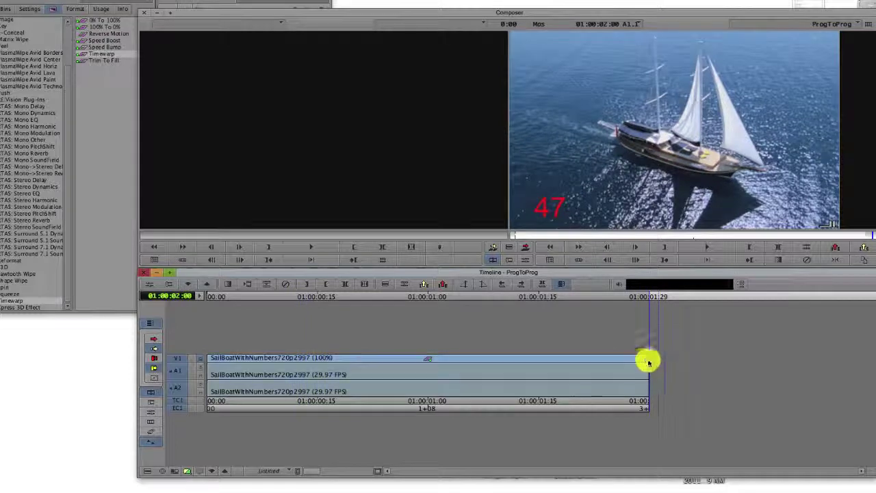
key(u)
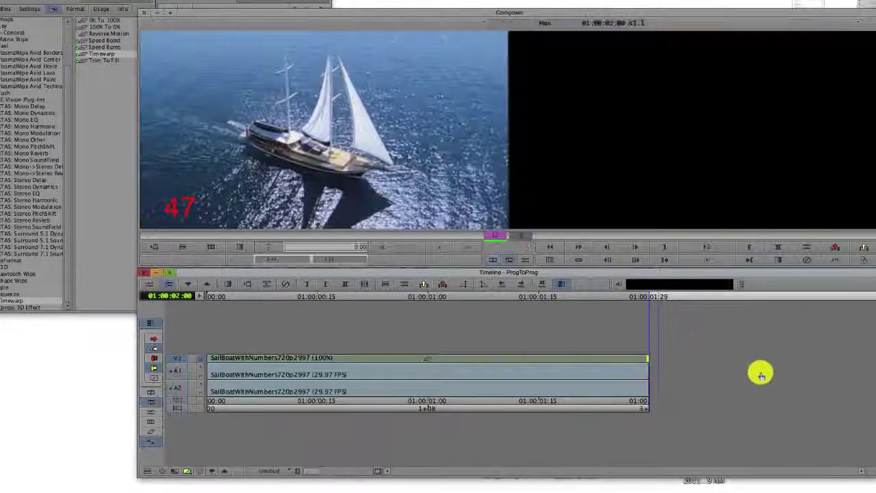
key(slash)
key(period)
key(period)
key(period)
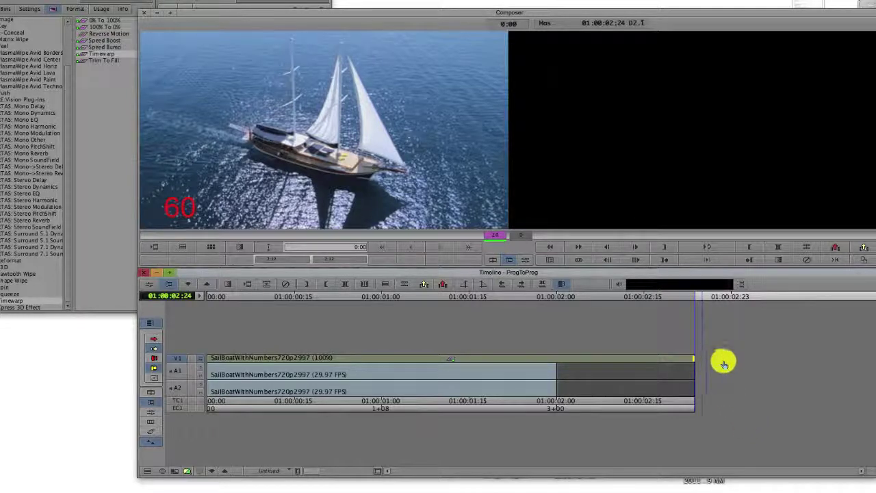
Step: Apply RE:Vision Twixtor to the V1 clip with Retime Method Speed and Speed % 125
click(724, 360)
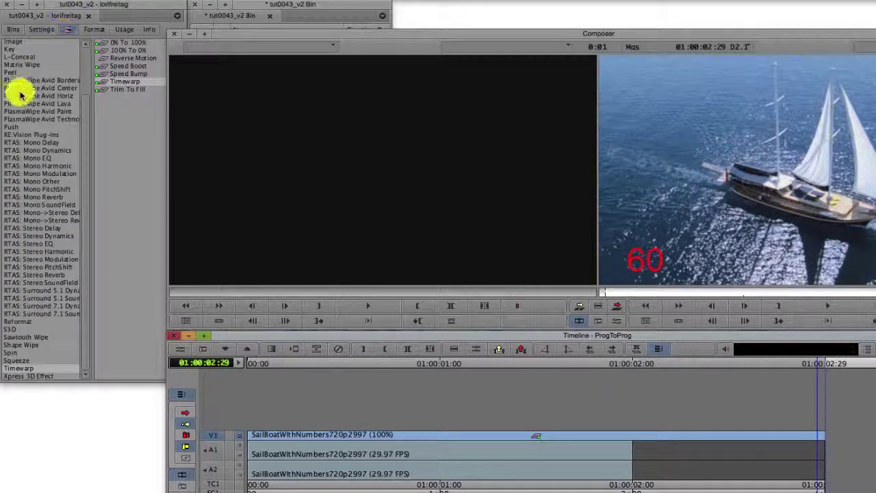
click(25, 135)
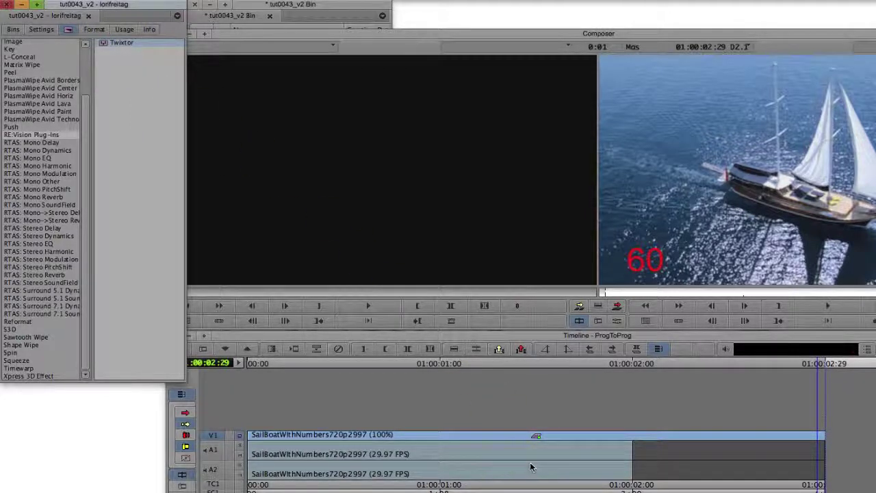
click(110, 54)
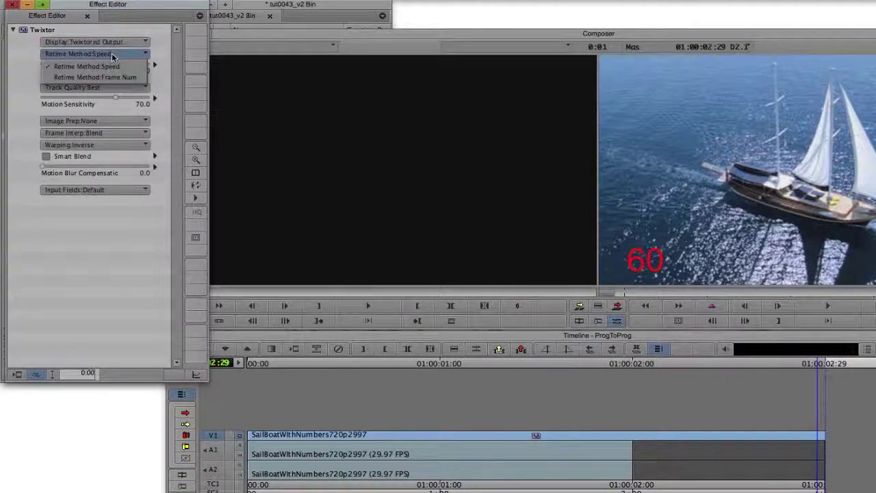
click(111, 66)
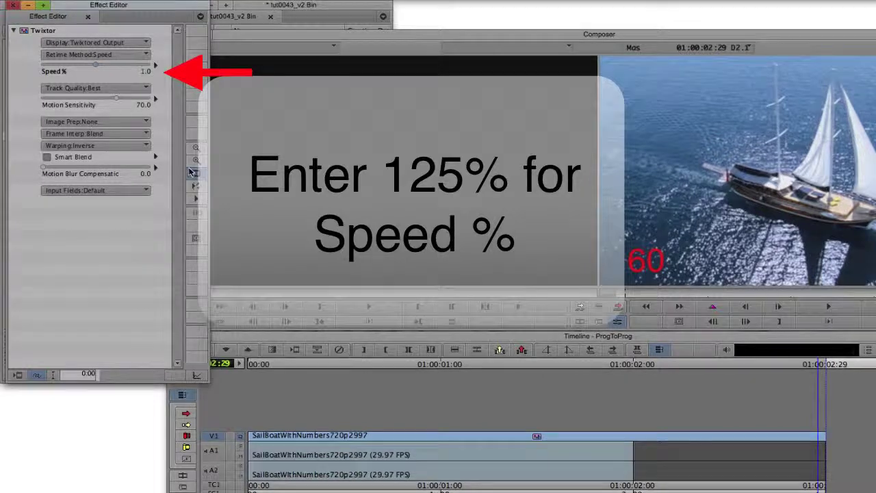
text(5)
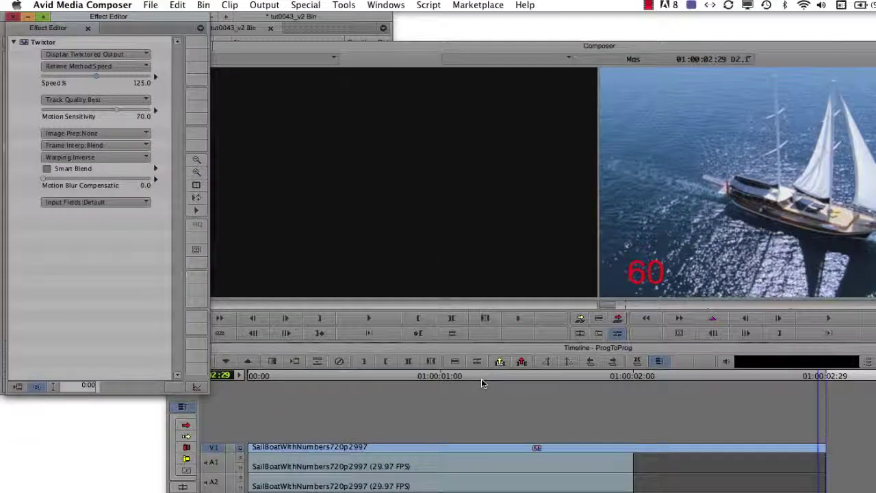
Step: Render the Twixtor-retimed sequence to a new clip with Special > Video Mixdown
click(306, 5)
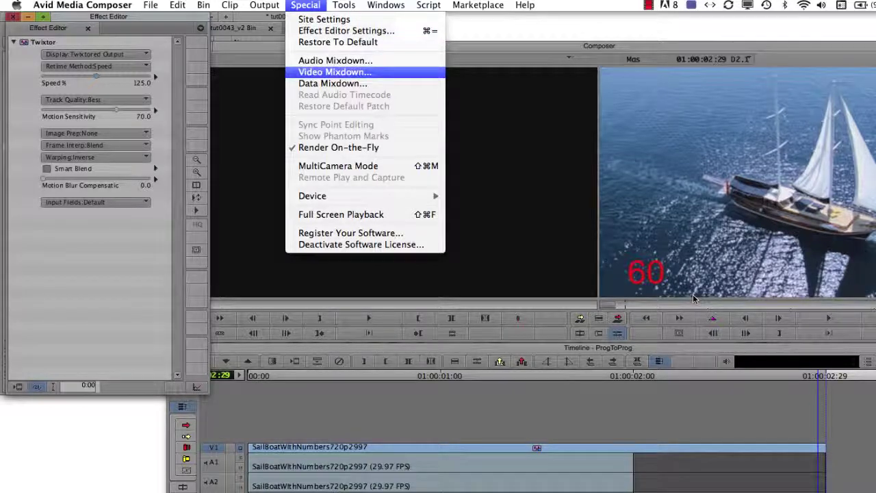
key(Escape)
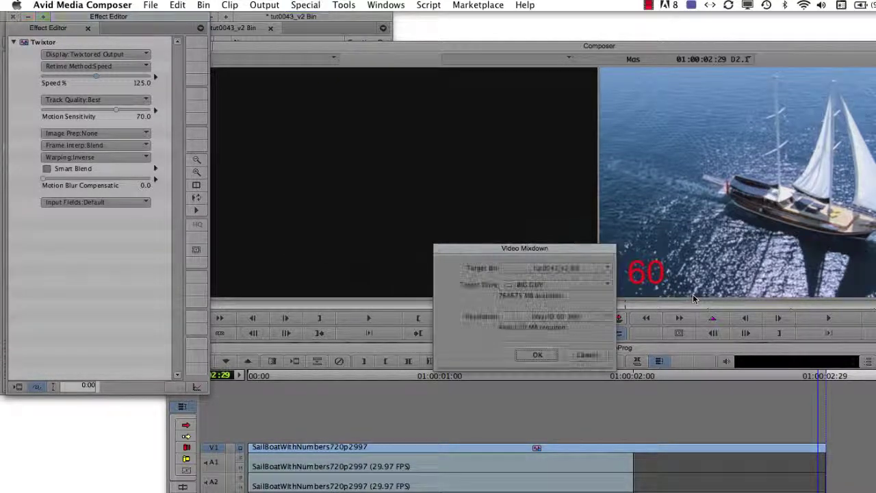
key(Return)
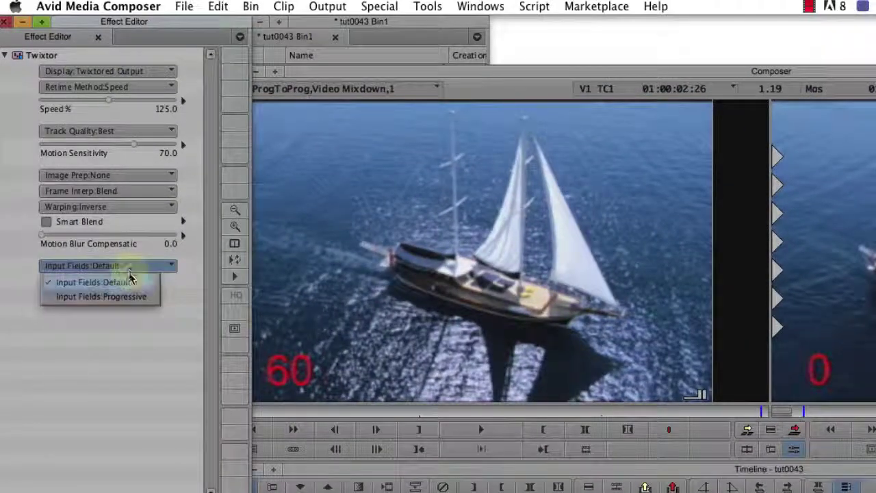
Step: Choose Progressive for Twixtor's Input Fields
click(127, 298)
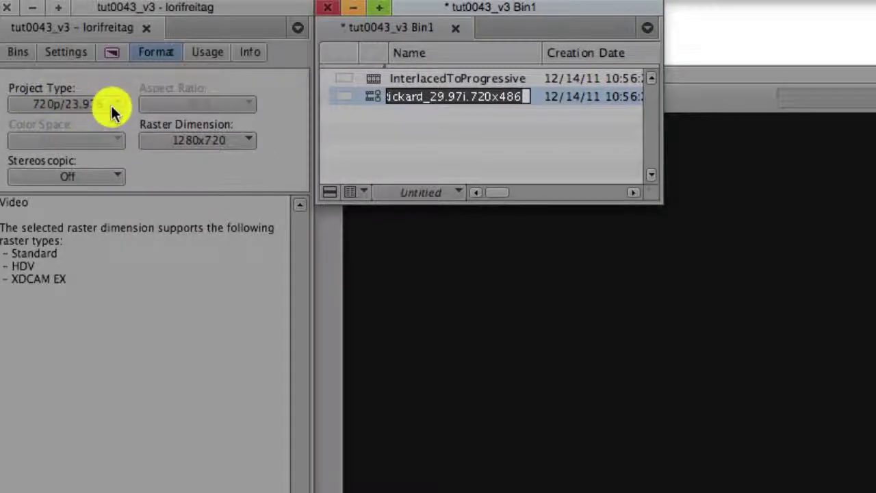
Step: Choose 720p/23.976 from the Project Type menu in the Format tab
click(111, 104)
click(100, 144)
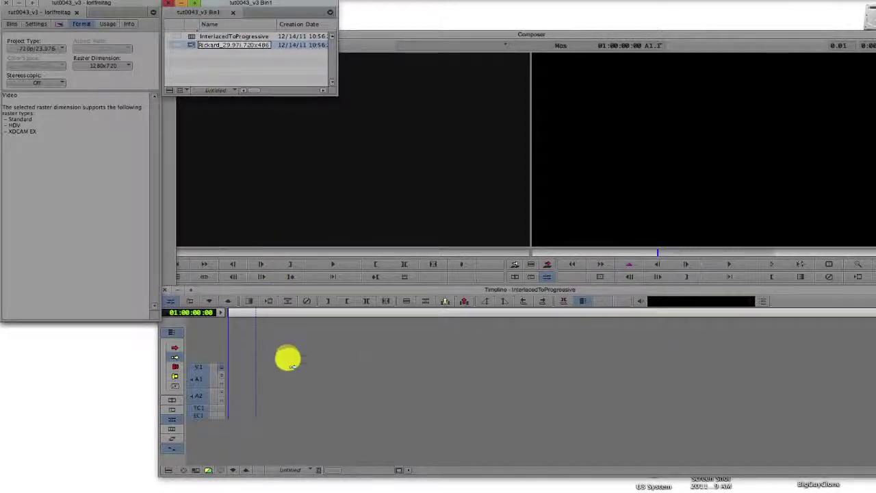
Step: Edit the Rickard 29.97i clip onto V1 and apply the Timewarp effect to it
drag(293, 368, 316, 387)
click(312, 342)
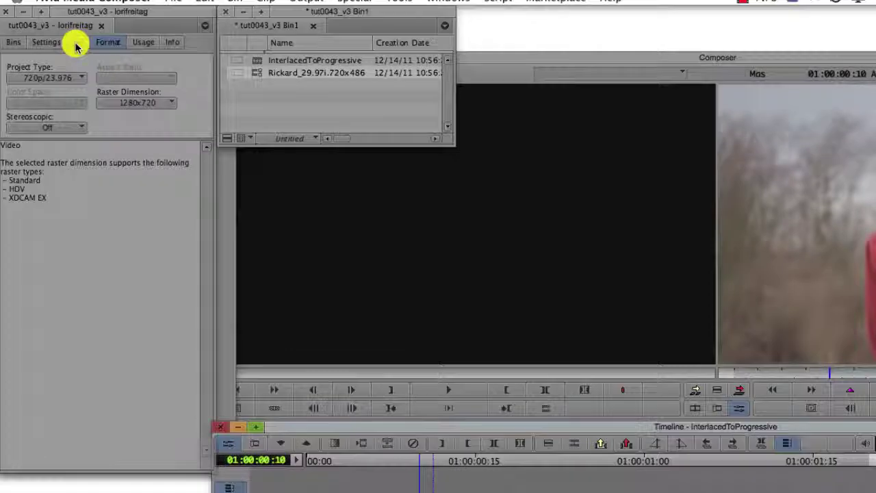
click(59, 25)
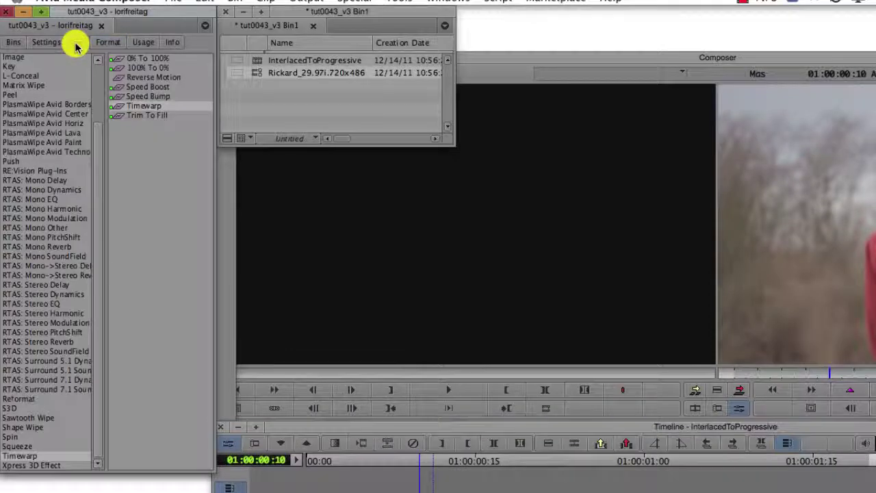
click(34, 458)
click(143, 107)
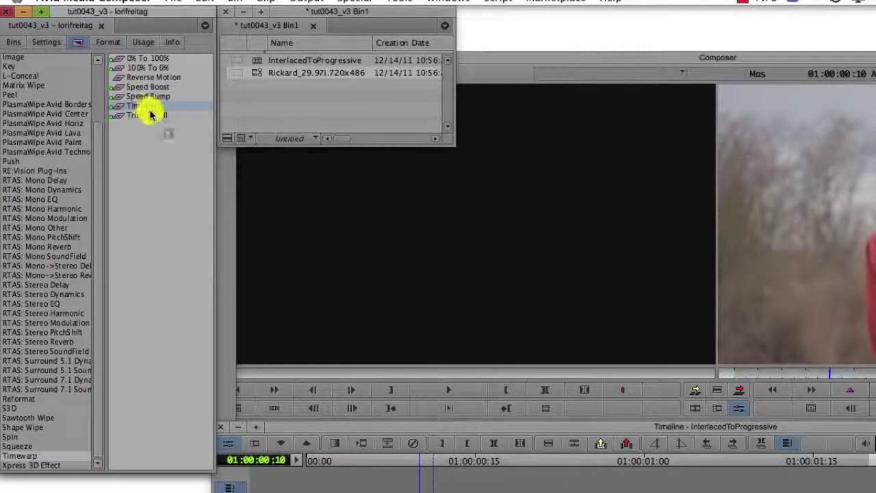
drag(151, 112, 372, 357)
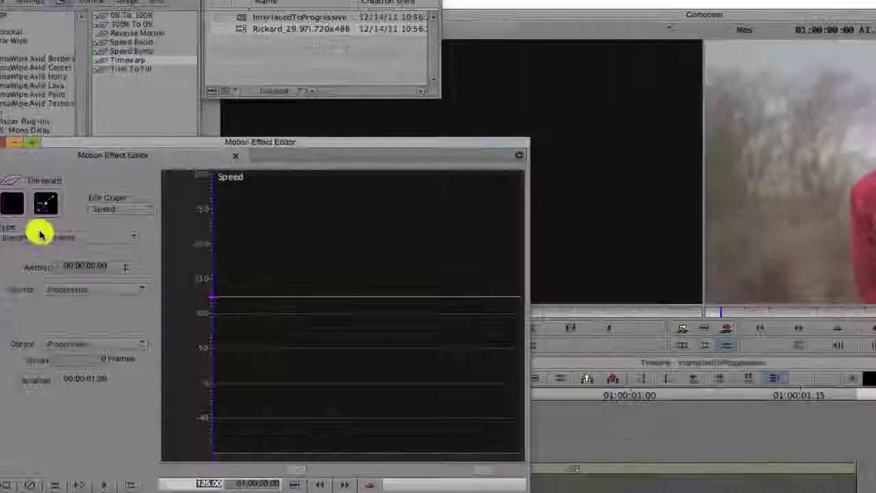
Step: Set Timewarp to Interpolated Field, source Interlaced, output Progressive, with speed 50%
click(39, 233)
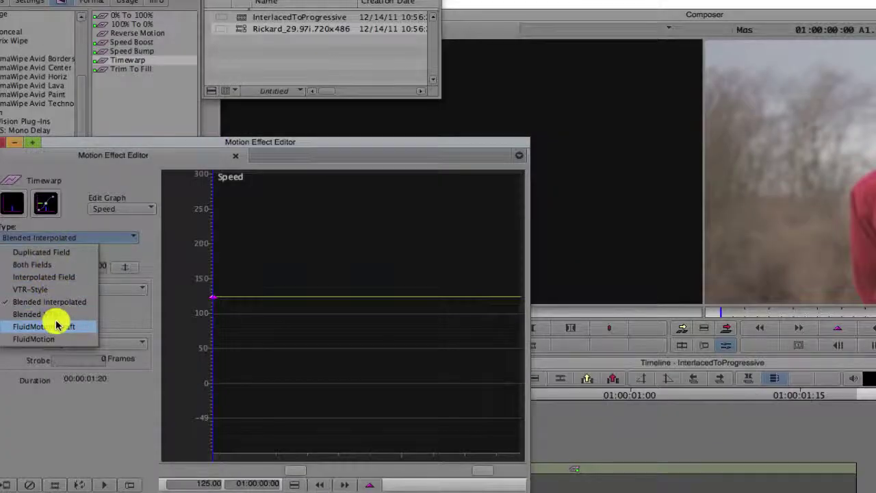
click(45, 277)
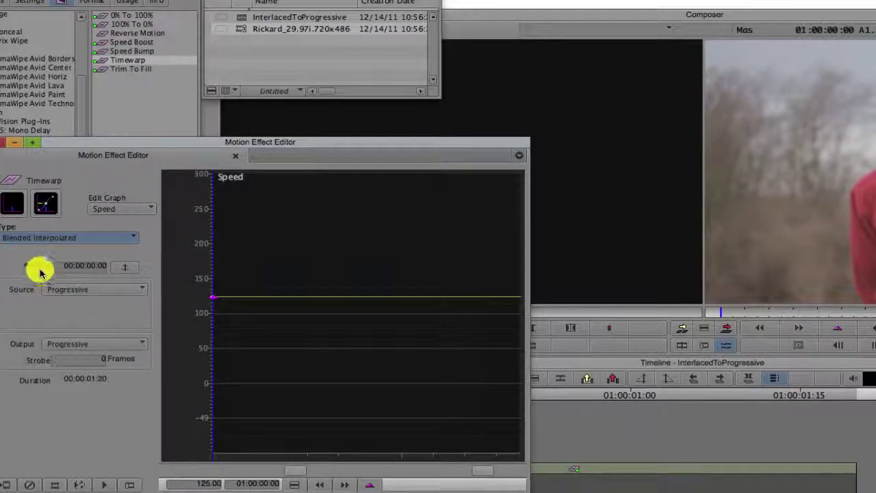
click(77, 291)
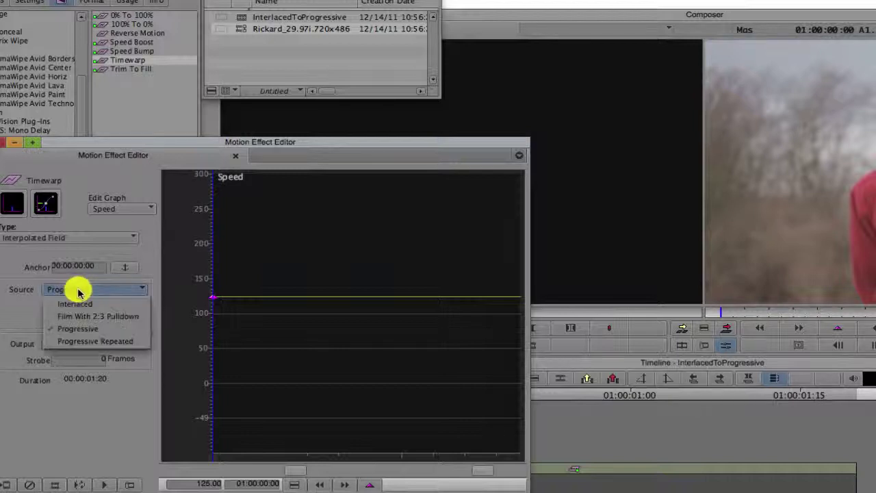
click(80, 304)
click(83, 345)
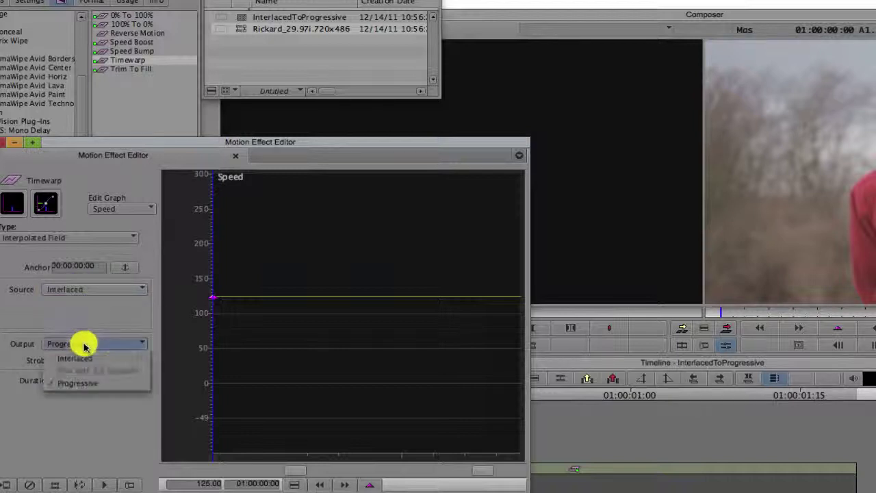
click(85, 384)
click(213, 299)
click(198, 484)
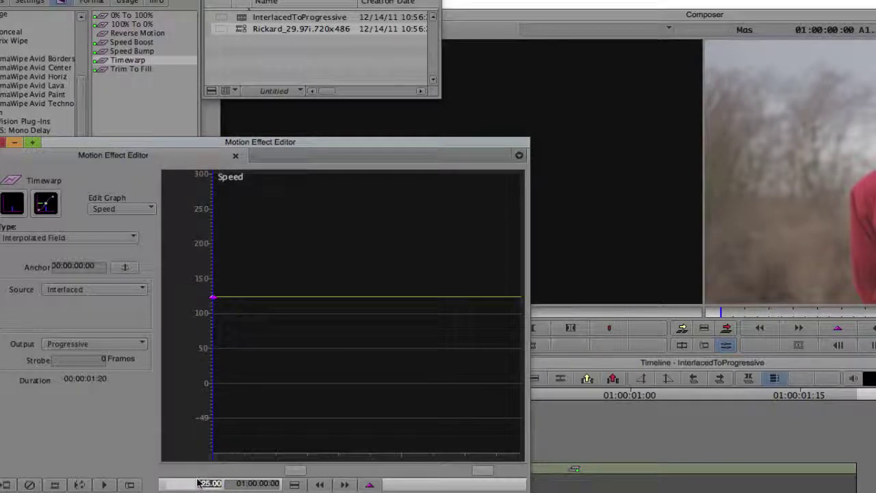
key(Return)
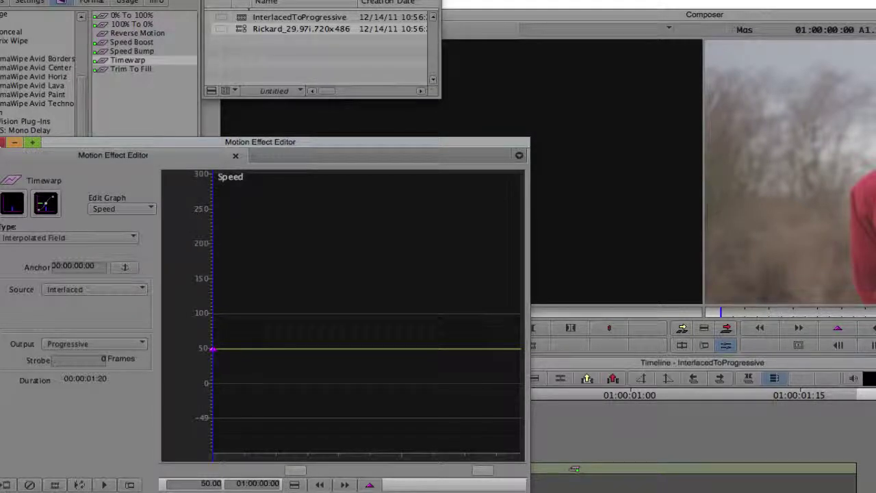
Step: Trim the slowed Rickard clip's tail out to about 01:00:04:05 and set Video Quality to Full
click(2, 143)
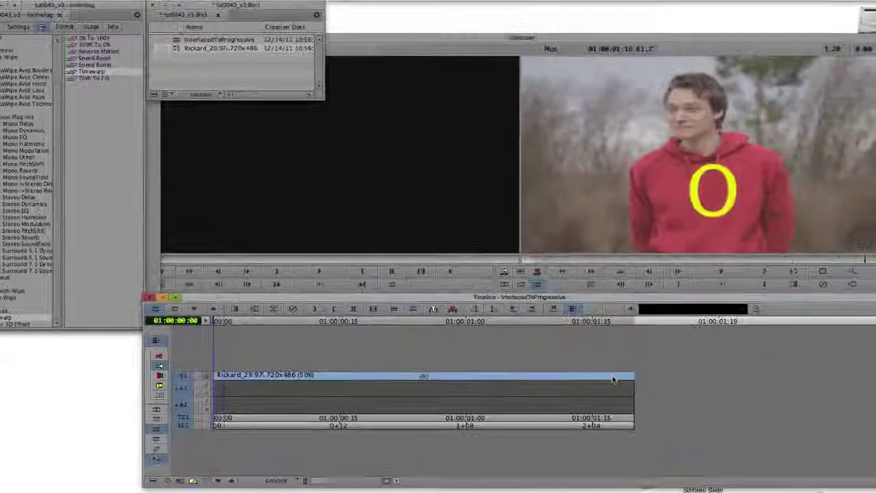
click(716, 426)
click(380, 392)
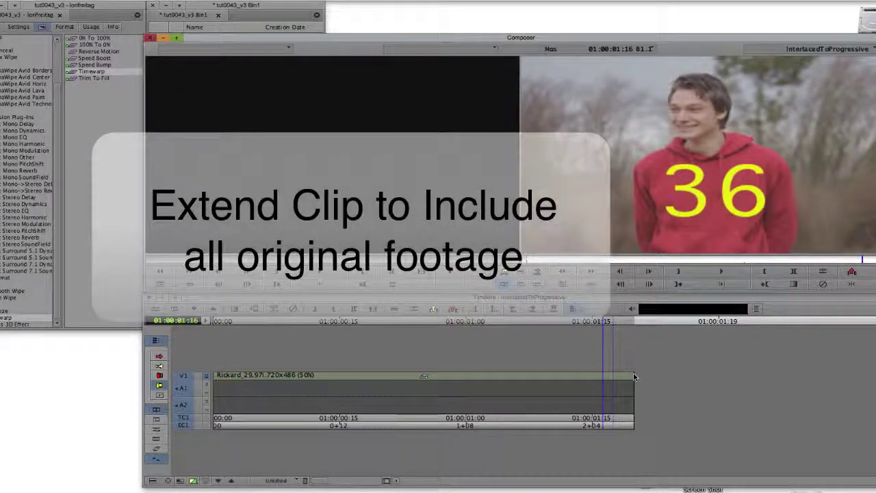
click(634, 376)
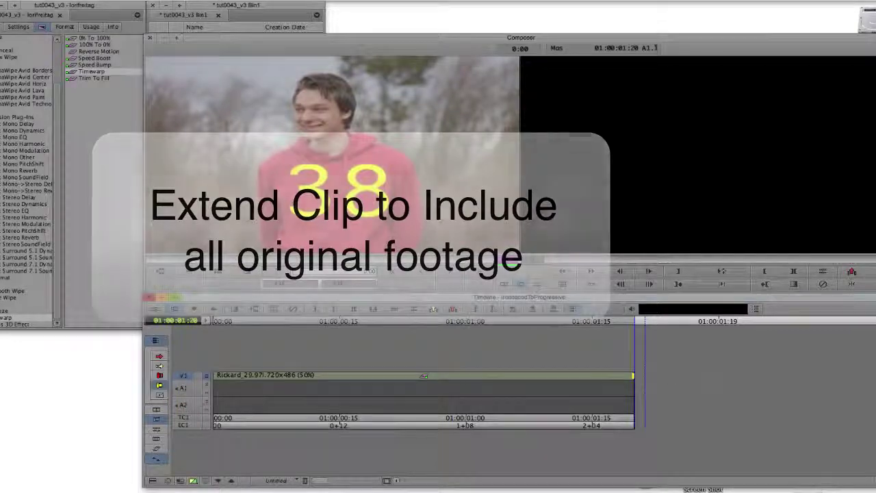
drag(634, 376, 772, 375)
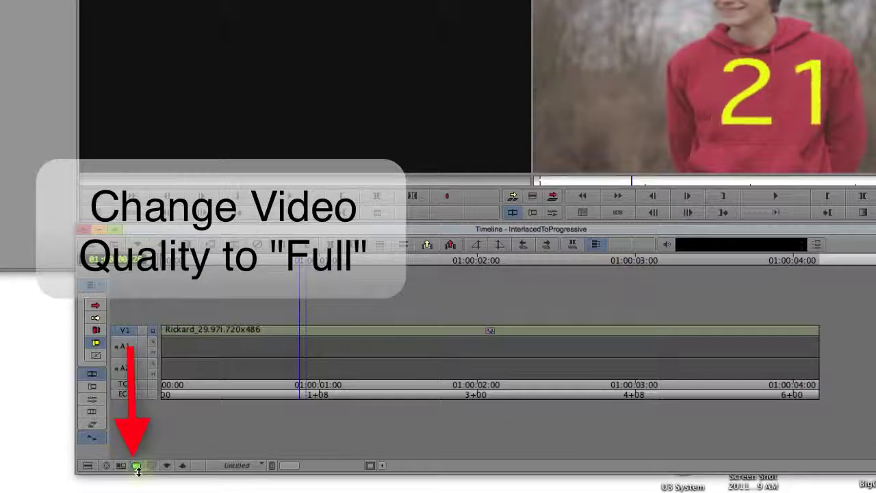
click(137, 470)
click(143, 320)
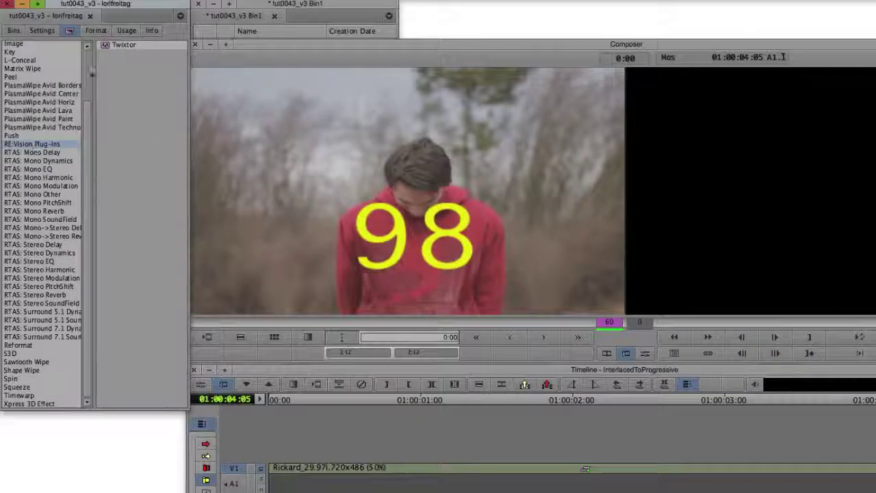
Step: Drag Twixtor from RE:Vision Plug-ins onto the Rickard clip on V1
drag(118, 45, 493, 469)
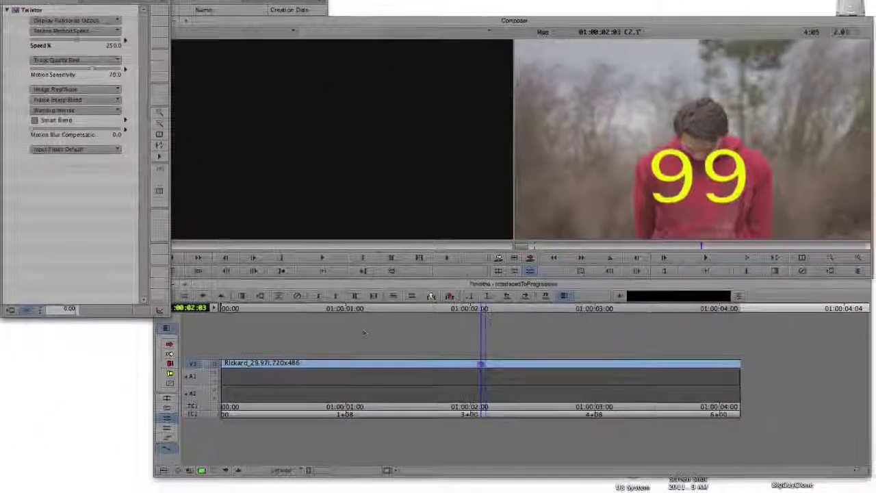
Step: Close the Twixtor settings and set a mark at 01:00:01:20
click(315, 309)
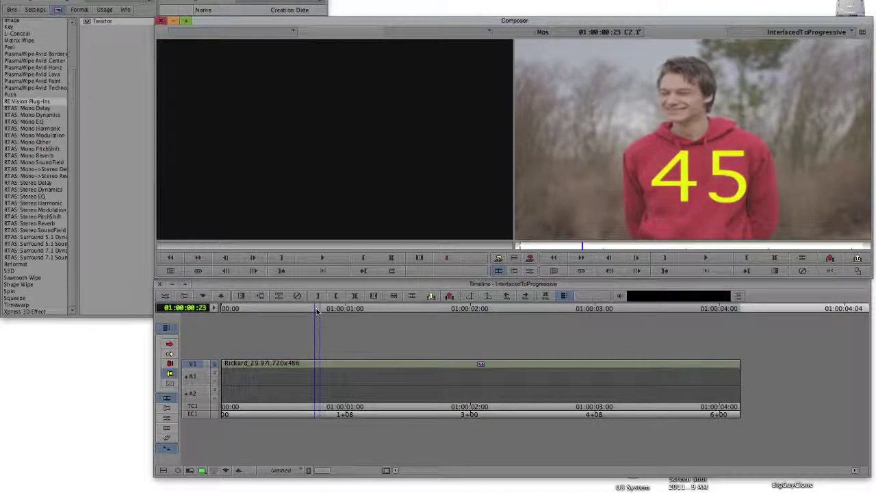
click(397, 285)
click(280, 281)
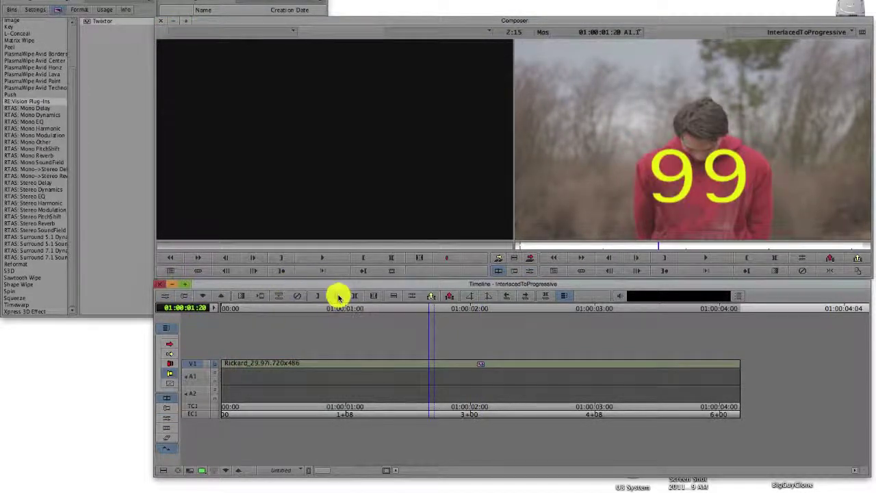
click(337, 296)
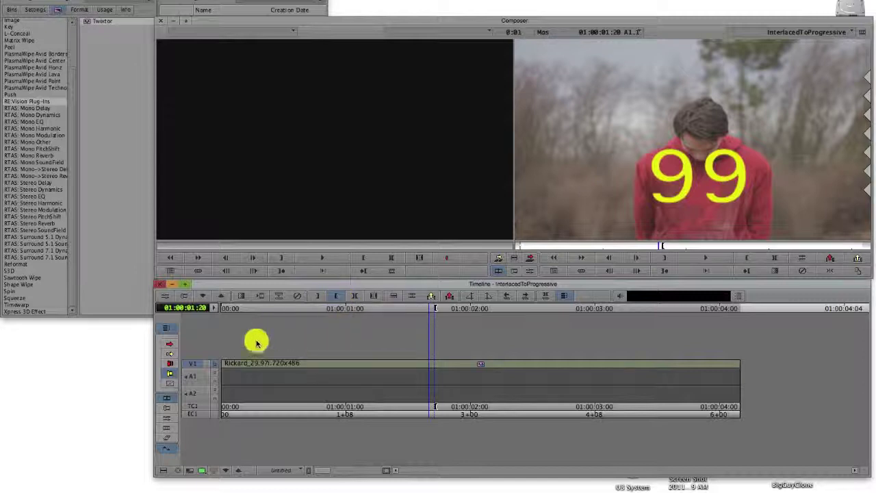
Step: Go to the sequence's very first frame and mark the start there
click(228, 363)
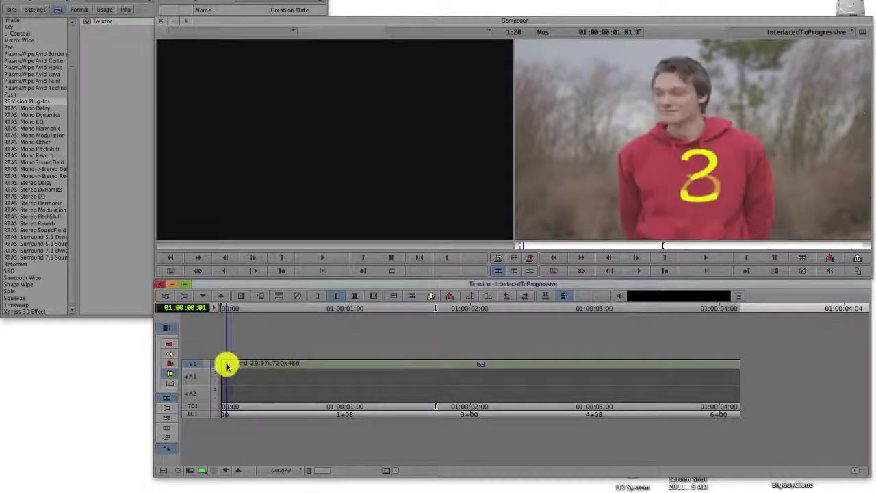
key(Left)
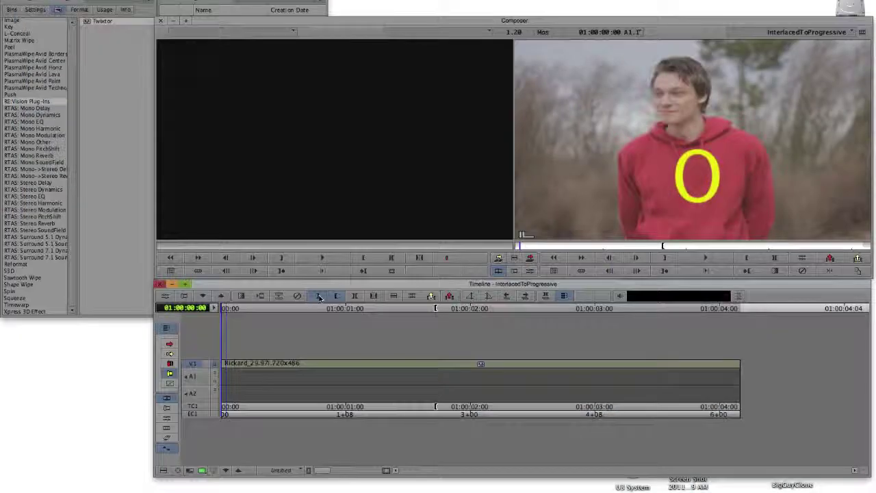
click(319, 297)
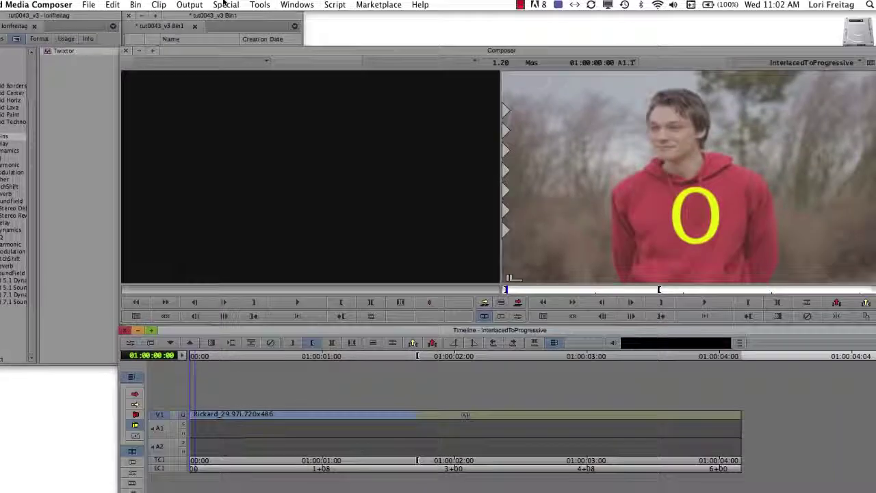
Step: Run Special > Video Mixdown into tut0043_v3 Bin1 at DNxHD 60 MXF with default settings
click(224, 4)
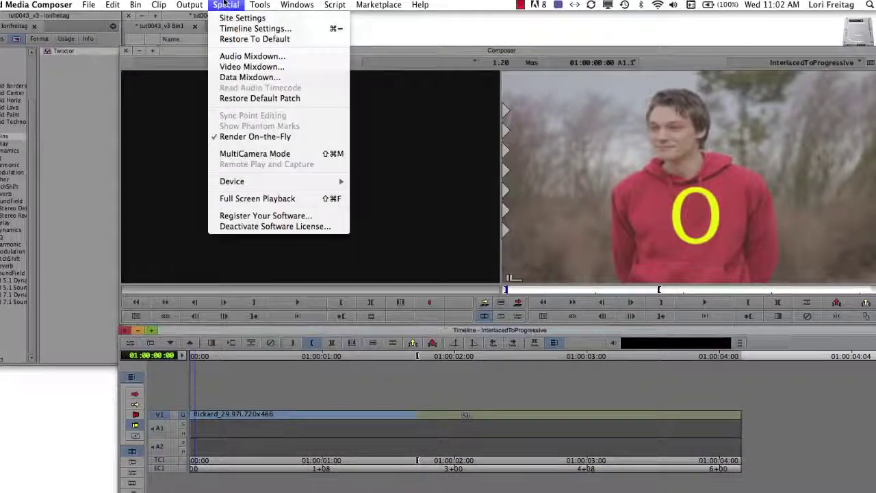
click(246, 67)
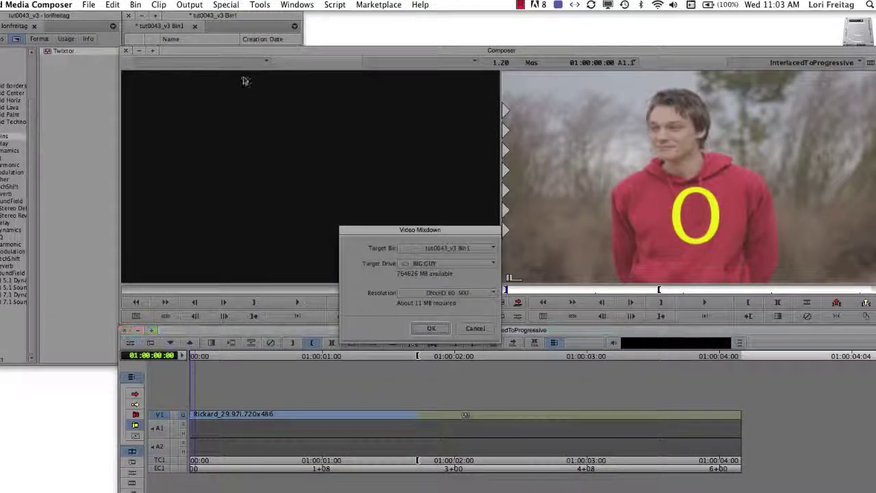
click(432, 328)
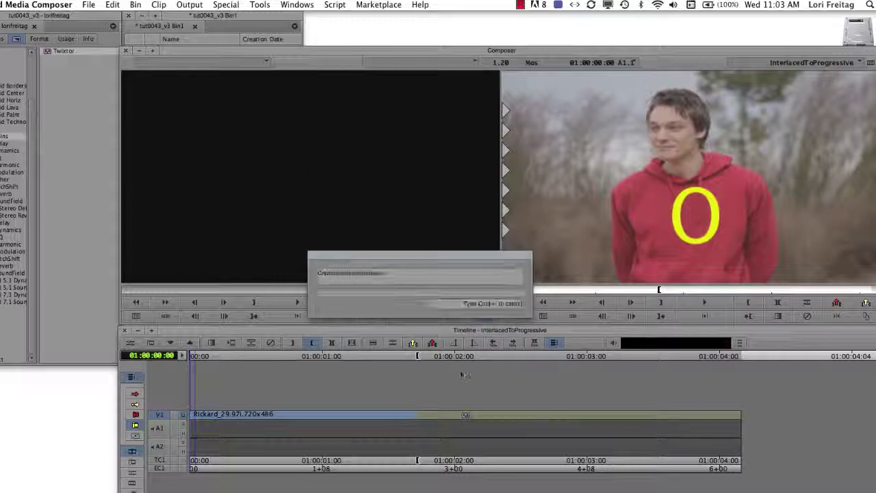